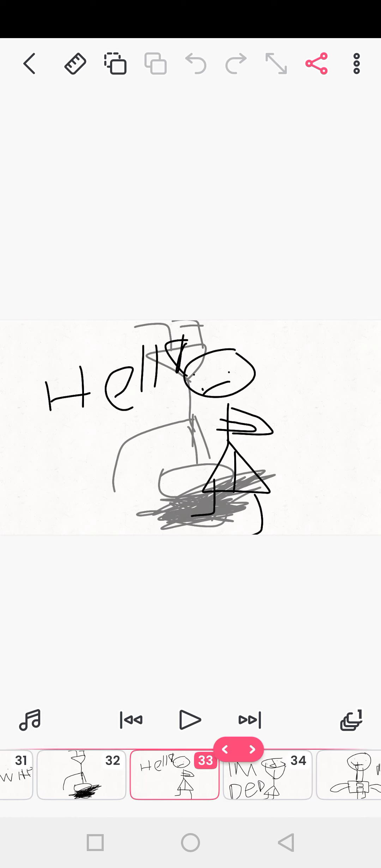
{"action": "left_click_drag", "start_coordinate": [224, 773], "coordinate": [189, 773]}
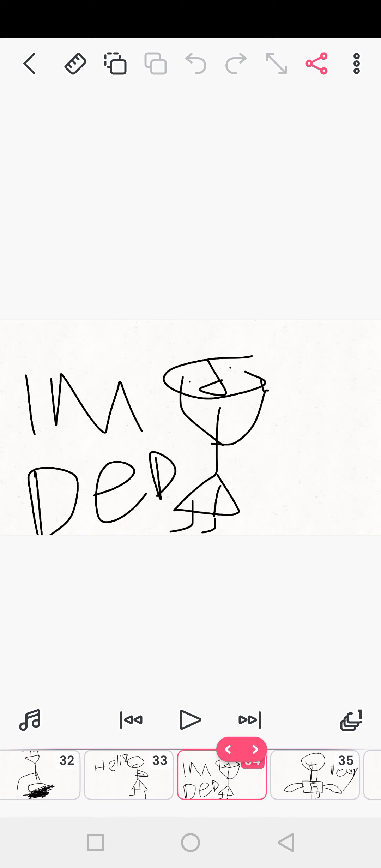
{"action": "left_click_drag", "start_coordinate": [224, 773], "coordinate": [171, 774]}
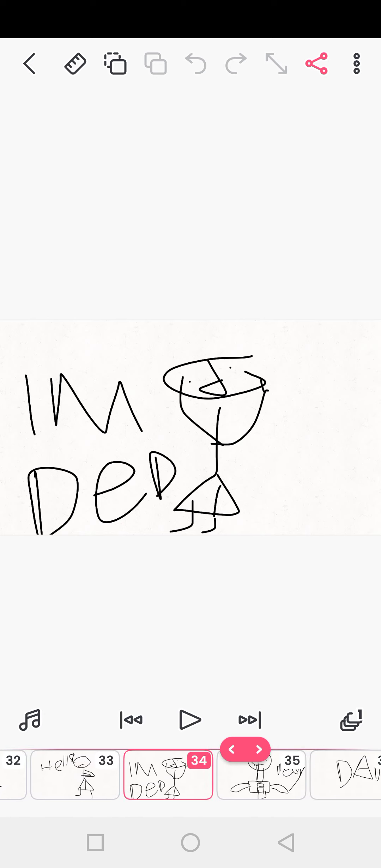
{"action": "left_click_drag", "start_coordinate": [204, 774], "coordinate": [177, 774]}
- Review frame 35, then move on to frame 36, the DADDY drawing
{"action": "left_click", "coordinate": [244, 773]}
{"action": "left_click", "coordinate": [200, 773]}
{"action": "left_click", "coordinate": [109, 774]}
{"action": "left_click", "coordinate": [228, 773]}
{"action": "left_click_drag", "start_coordinate": [271, 774], "coordinate": [170, 774]}
{"action": "left_click", "coordinate": [235, 773]}
{"action": "left_click_drag", "start_coordinate": [234, 774], "coordinate": [167, 773]}
- Show frame 37 with onion skin, then settle on frame 38, the clap drawing
{"action": "left_click", "coordinate": [258, 773]}
{"action": "left_click", "coordinate": [190, 407]}
{"action": "left_click", "coordinate": [284, 774]}
{"action": "left_click_drag", "start_coordinate": [272, 773], "coordinate": [217, 774]}
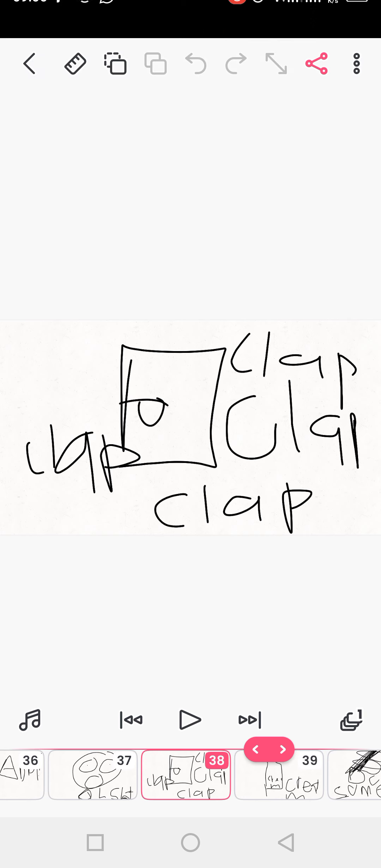
- Step through frames 39–41, then open final frame 50 'walks' with onion skin
{"action": "left_click", "coordinate": [280, 775]}
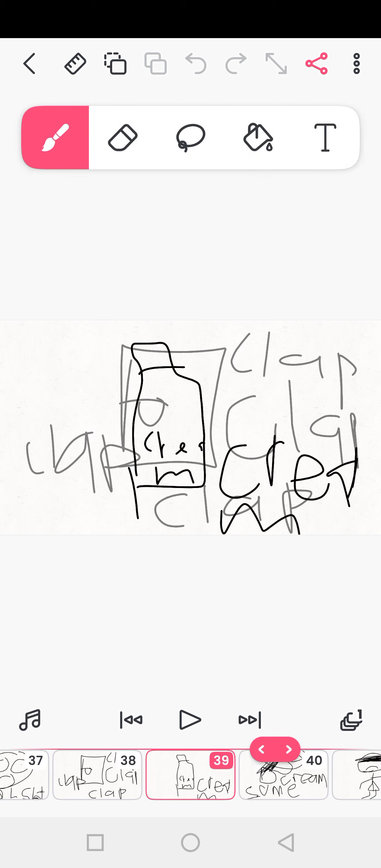
{"action": "left_click_drag", "start_coordinate": [299, 776], "coordinate": [258, 775]}
{"action": "left_click", "coordinate": [257, 775]}
{"action": "left_click", "coordinate": [298, 775]}
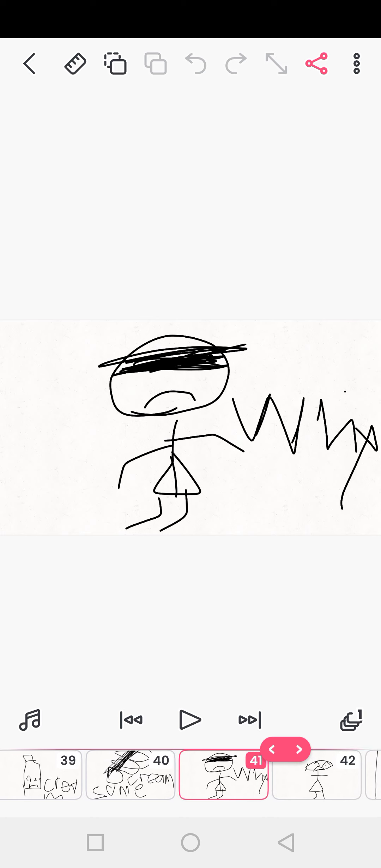
{"action": "left_click_drag", "start_coordinate": [323, 775], "coordinate": [265, 775]}
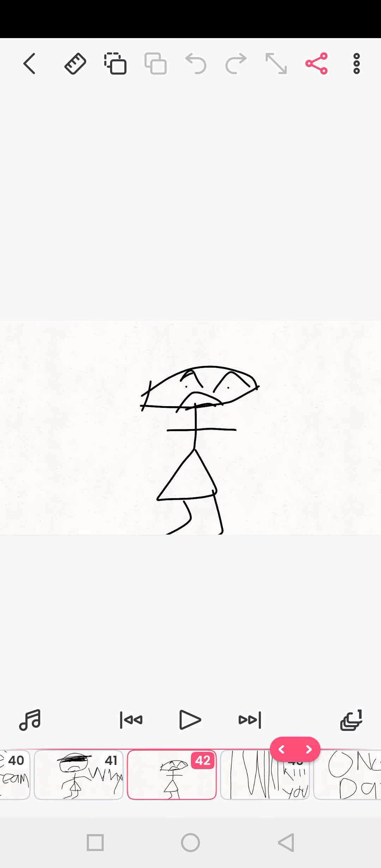
{"action": "left_click_drag", "start_coordinate": [302, 775], "coordinate": [258, 776]}
{"action": "left_click_drag", "start_coordinate": [299, 776], "coordinate": [258, 775]}
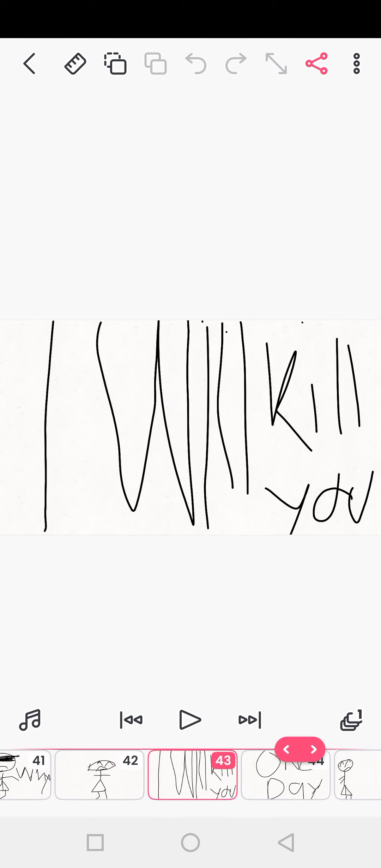
{"action": "left_click_drag", "start_coordinate": [285, 776], "coordinate": [245, 776]}
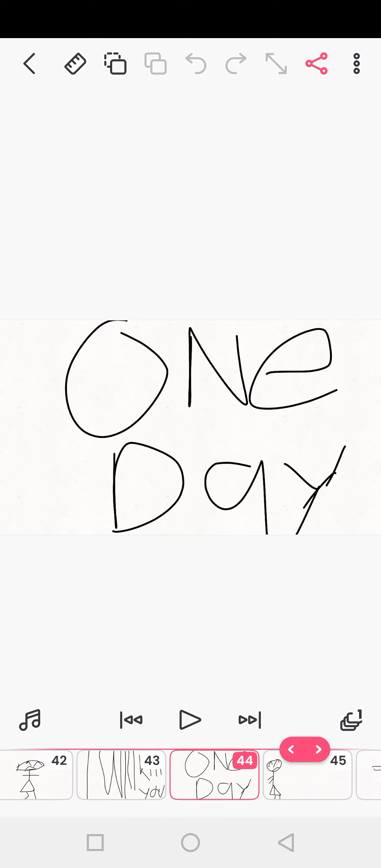
{"action": "left_click_drag", "start_coordinate": [298, 775], "coordinate": [264, 775]}
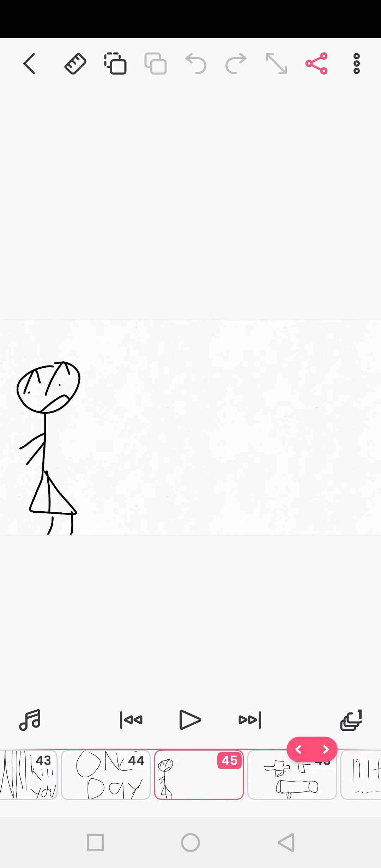
{"action": "left_click_drag", "start_coordinate": [299, 776], "coordinate": [247, 775]}
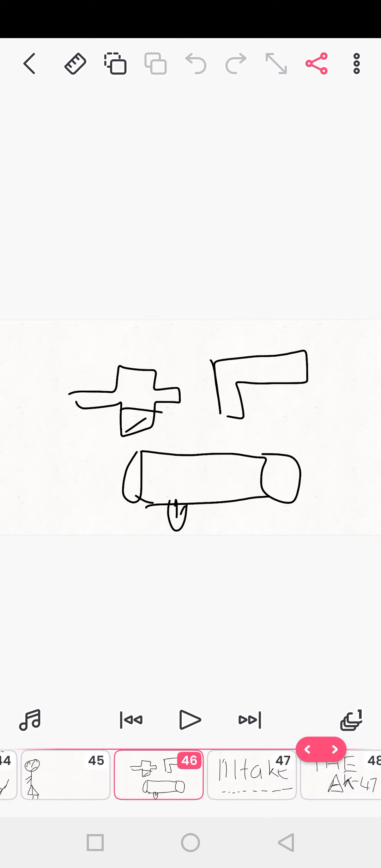
{"action": "left_click_drag", "start_coordinate": [319, 775], "coordinate": [231, 776]}
{"action": "left_click_drag", "start_coordinate": [326, 776], "coordinate": [234, 776]}
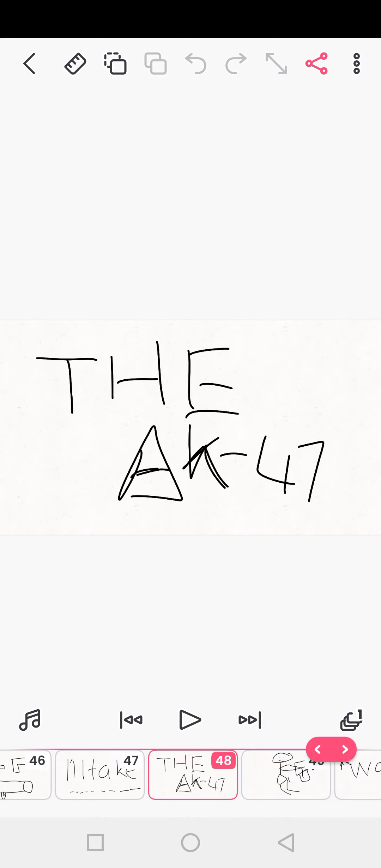
{"action": "left_click_drag", "start_coordinate": [326, 775], "coordinate": [234, 775]}
{"action": "left_click_drag", "start_coordinate": [299, 775], "coordinate": [238, 776]}
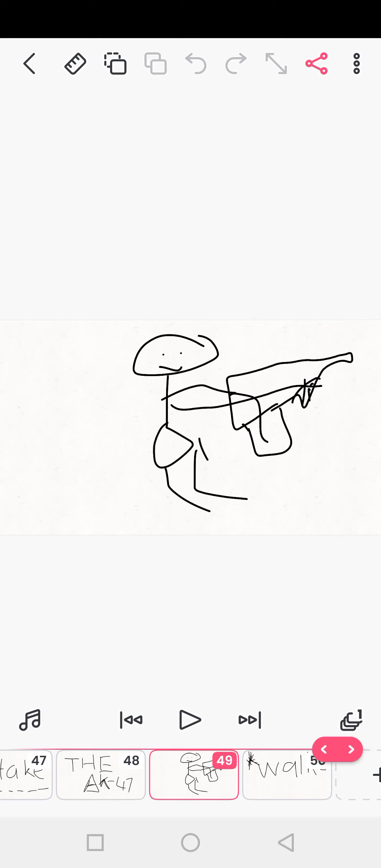
{"action": "left_click", "coordinate": [271, 775]}
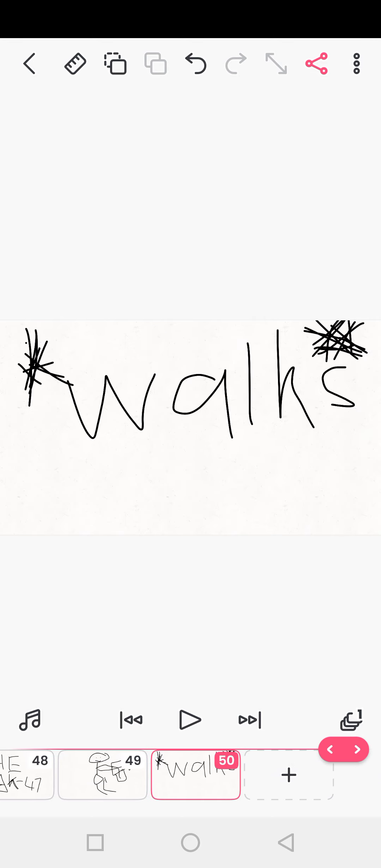
{"action": "left_click", "coordinate": [196, 393]}
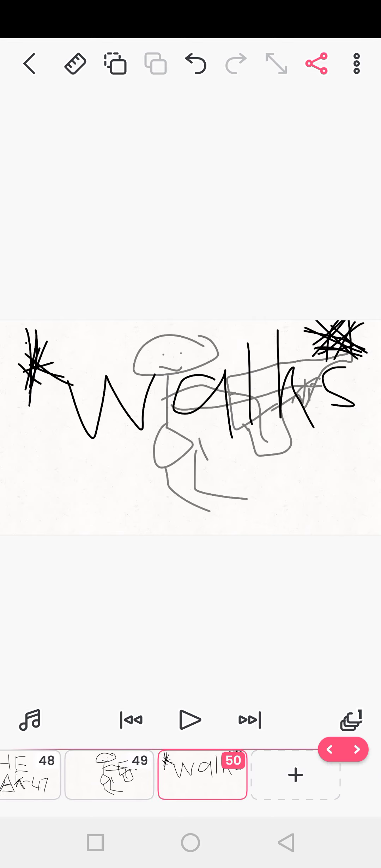